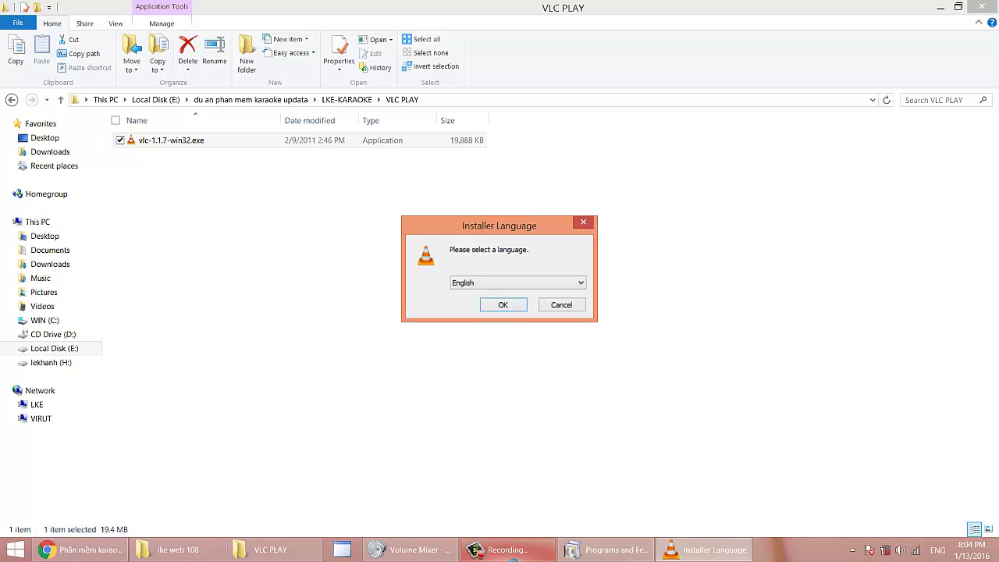
Install VLC media player 1.1.7 in English with the default components and destination folder, and finish the setup with the player set to run.
{"action": "left_click", "coordinate": [502, 305]}
{"action": "left_click", "coordinate": [584, 382]}
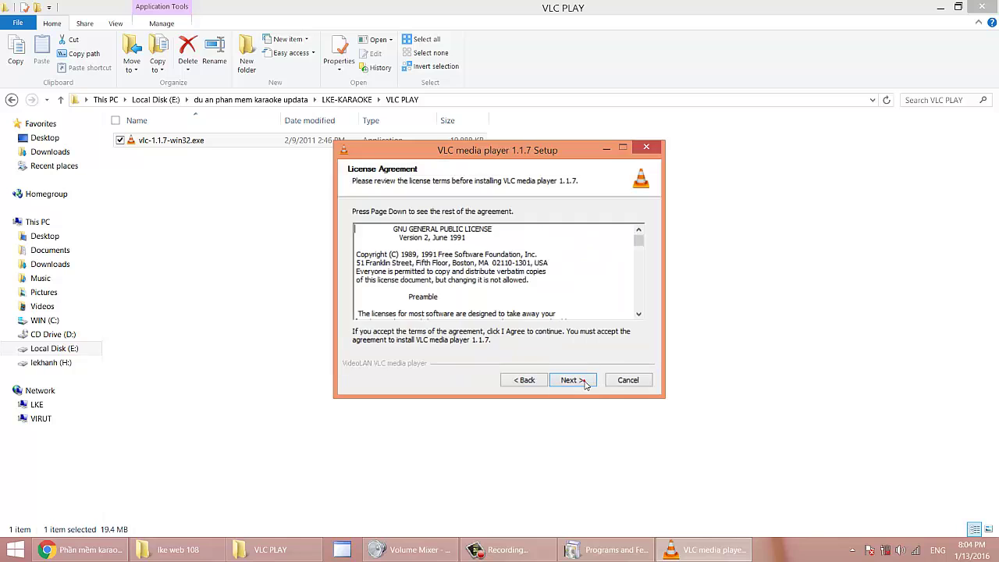
{"action": "left_click", "coordinate": [581, 382]}
{"action": "left_click", "coordinate": [580, 382]}
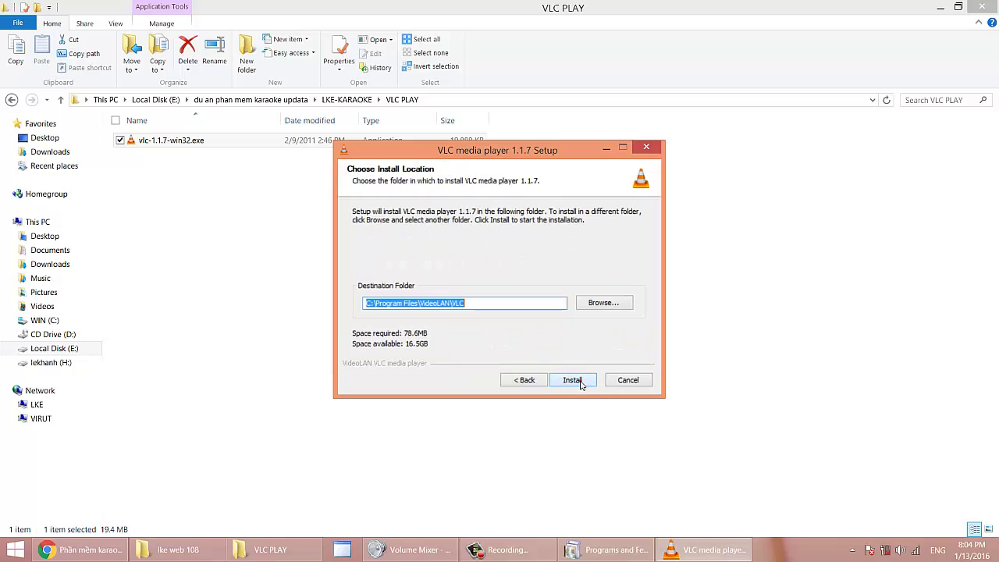
{"action": "left_click", "coordinate": [580, 382]}
{"action": "left_click", "coordinate": [580, 382]}
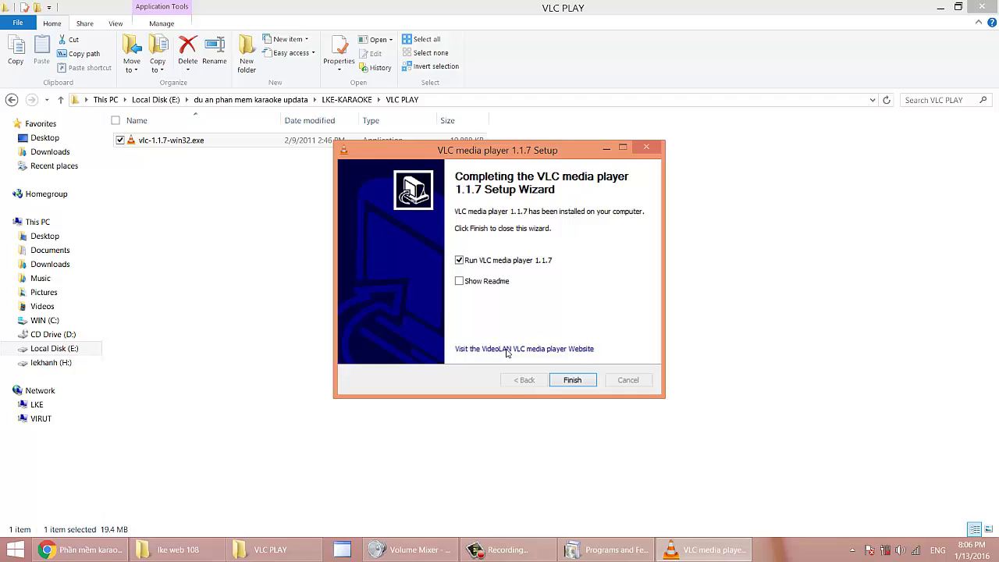
{"action": "left_click", "coordinate": [572, 381]}
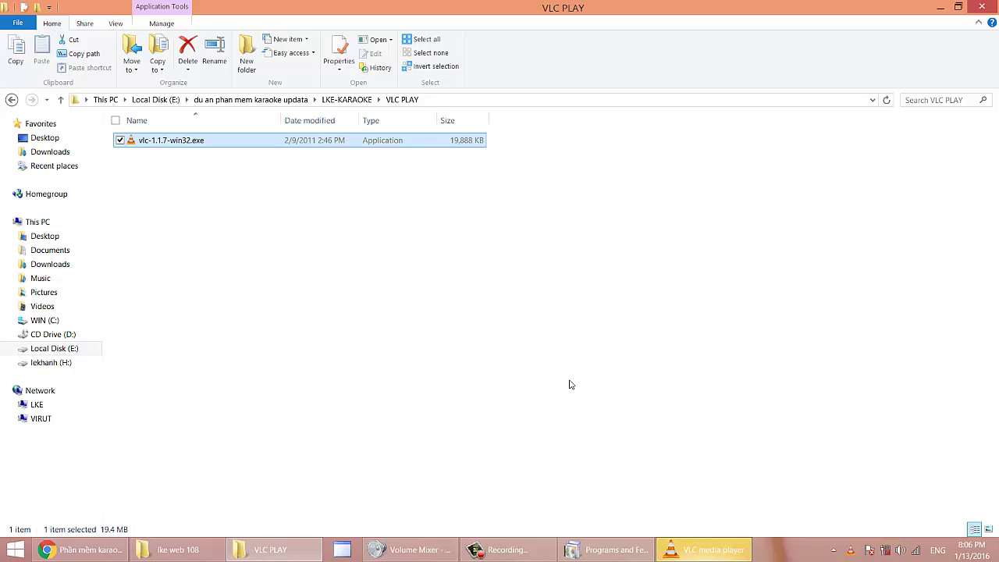
Turn off checking for updates in VLC's privacy and network options, accept them, and close the player.
{"action": "left_click", "coordinate": [701, 553]}
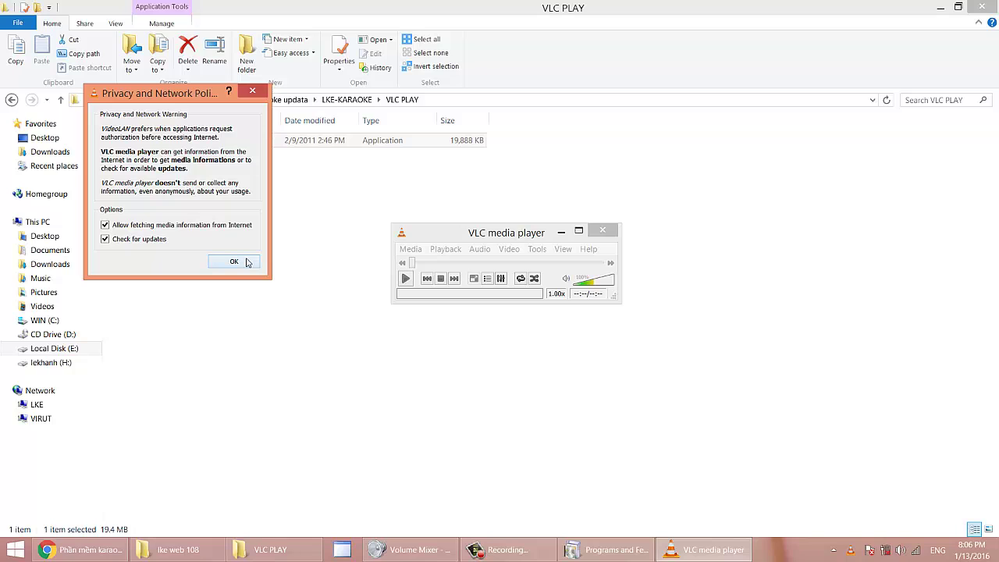
{"action": "left_click", "coordinate": [104, 241]}
{"action": "left_click", "coordinate": [234, 263]}
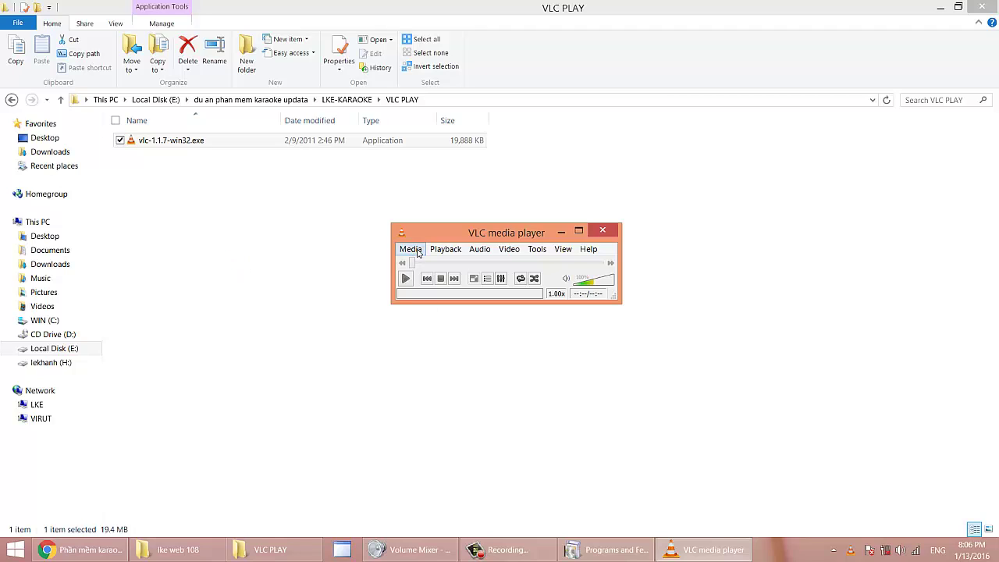
{"action": "left_click", "coordinate": [604, 231]}
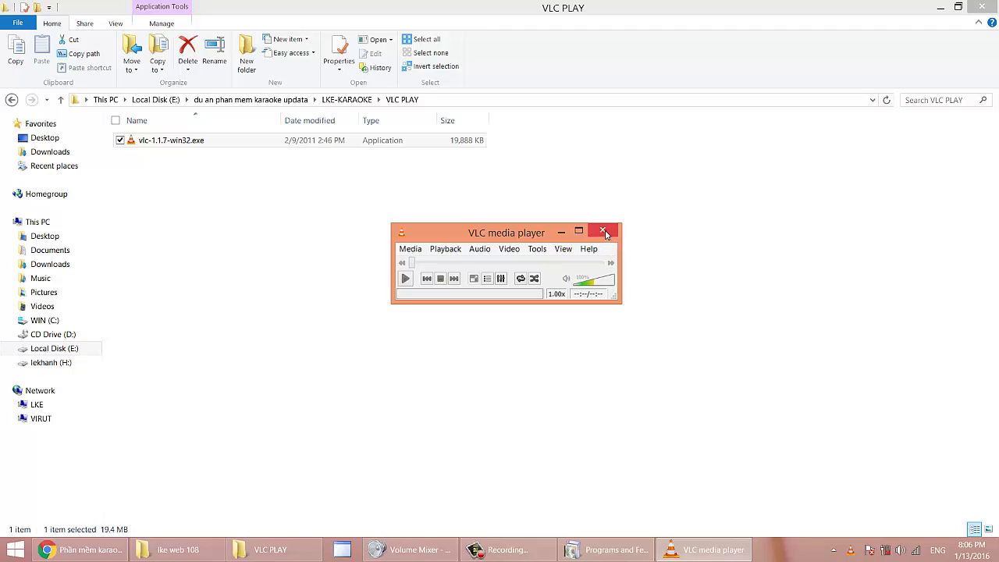
Play "MOT LONG YEU EM - DAN NGUYEN.mp4" from C:\DATA_KARAOKE\DU LIEU in VLC media player, and close the player.
{"action": "left_click", "coordinate": [64, 323]}
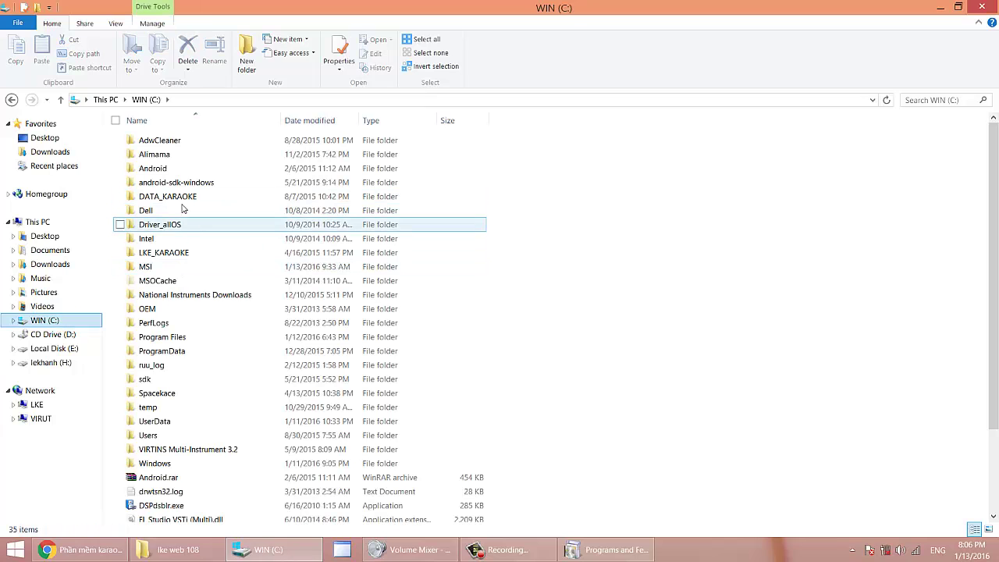
{"action": "double_click", "coordinate": [183, 196]}
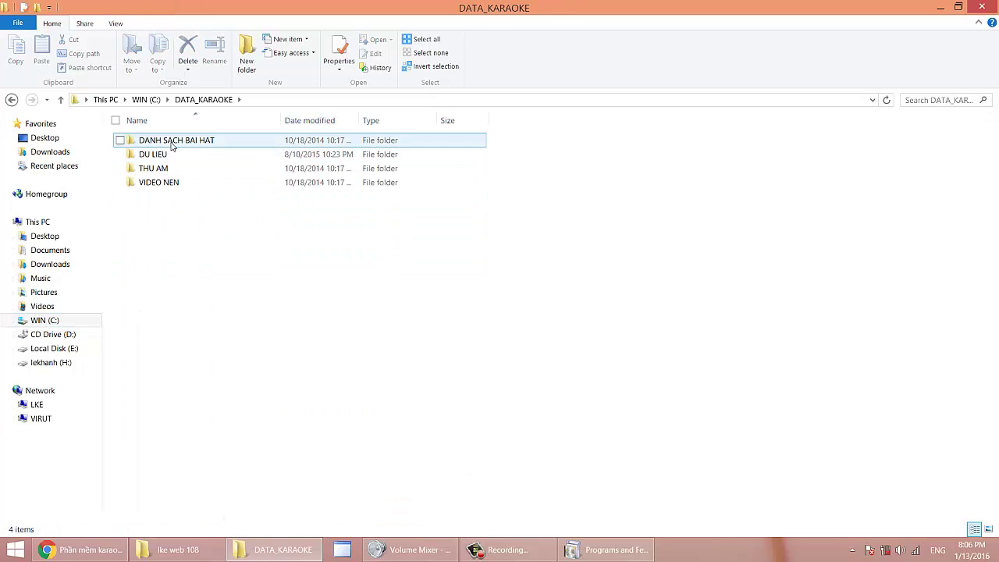
{"action": "double_click", "coordinate": [160, 154]}
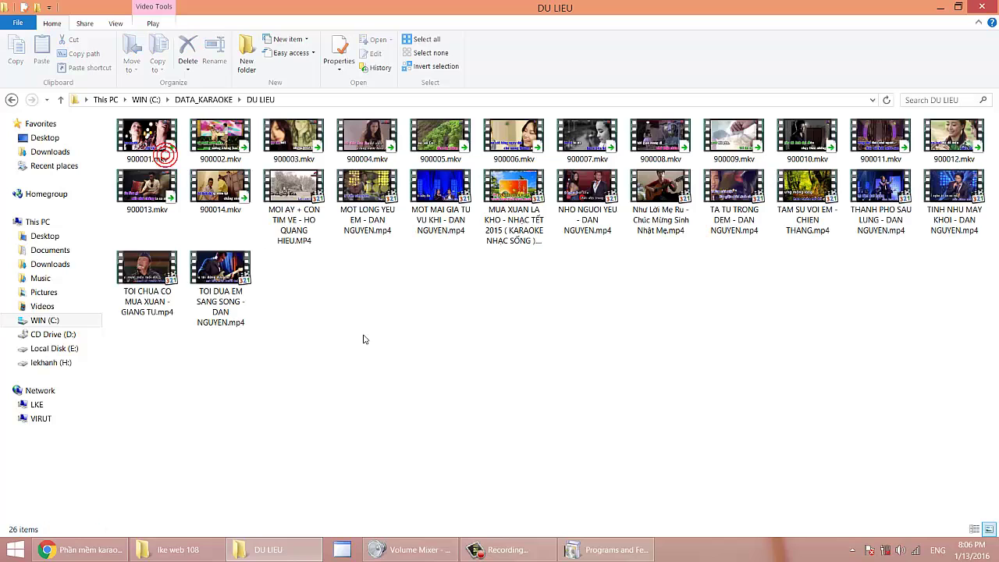
{"action": "left_click", "coordinate": [369, 200]}
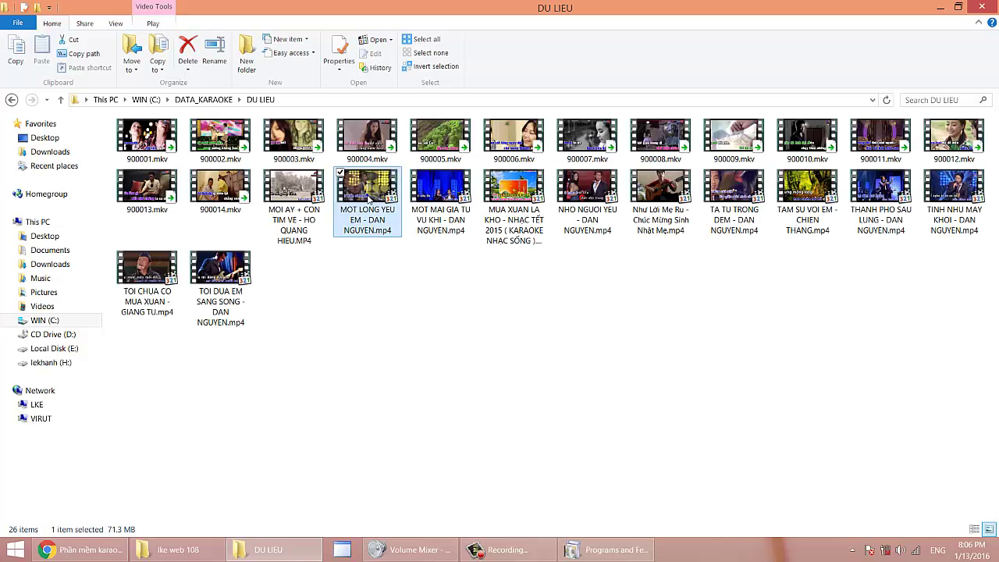
{"action": "right_click", "coordinate": [367, 196]}
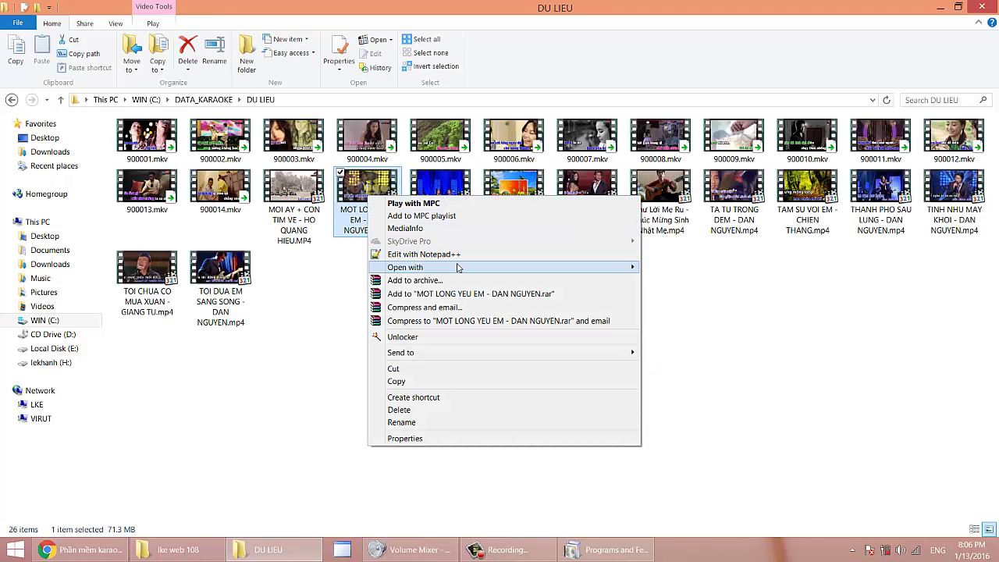
{"action": "mouse_move", "coordinate": [460, 268]}
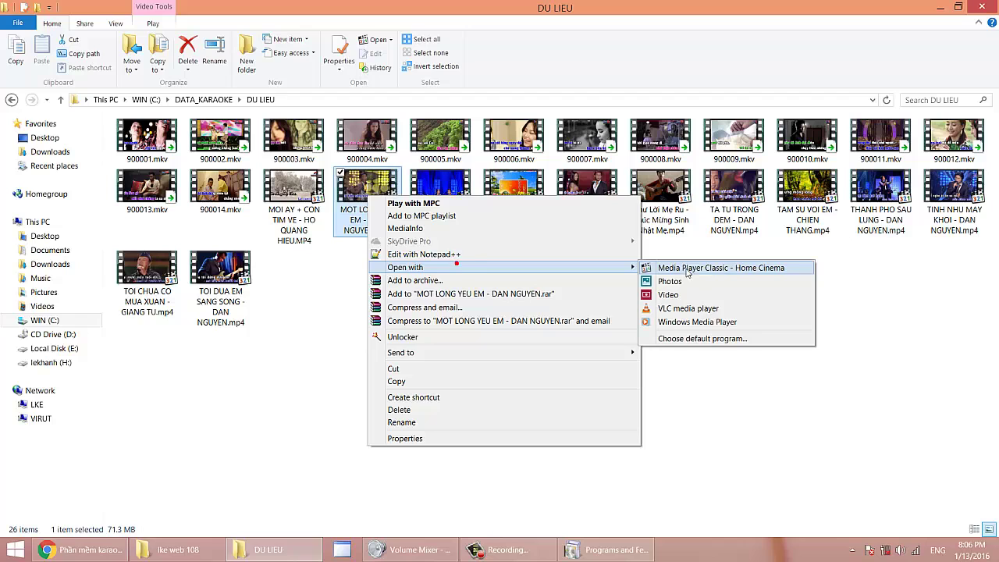
{"action": "left_click", "coordinate": [677, 309]}
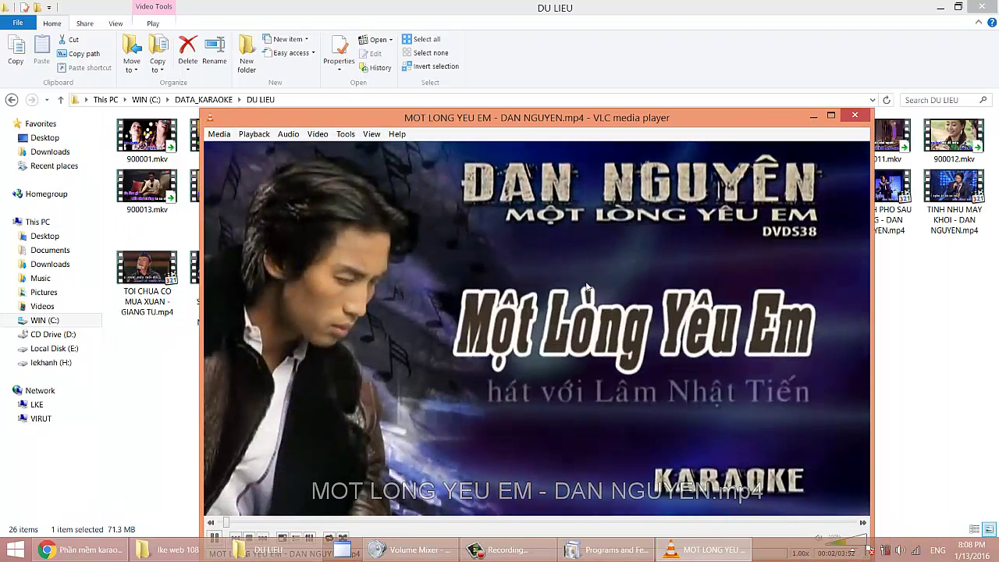
{"action": "left_click", "coordinate": [865, 115]}
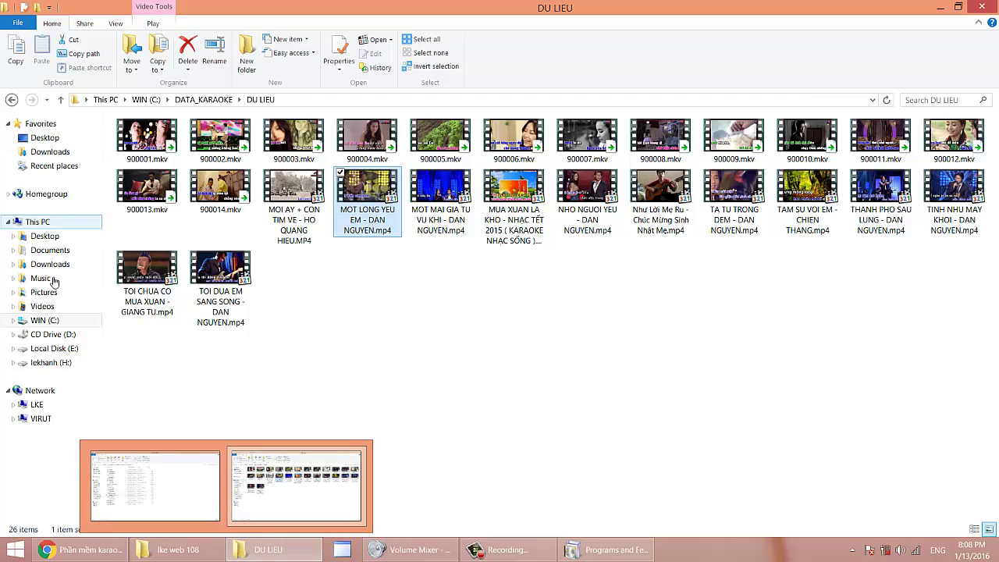
Run setup.exe from E:\du an phan mem karaoke updata\LKE-KARAOKE\LKE KARAOKE and allow the lke-karaoke application to install.
{"action": "left_click", "coordinate": [58, 348]}
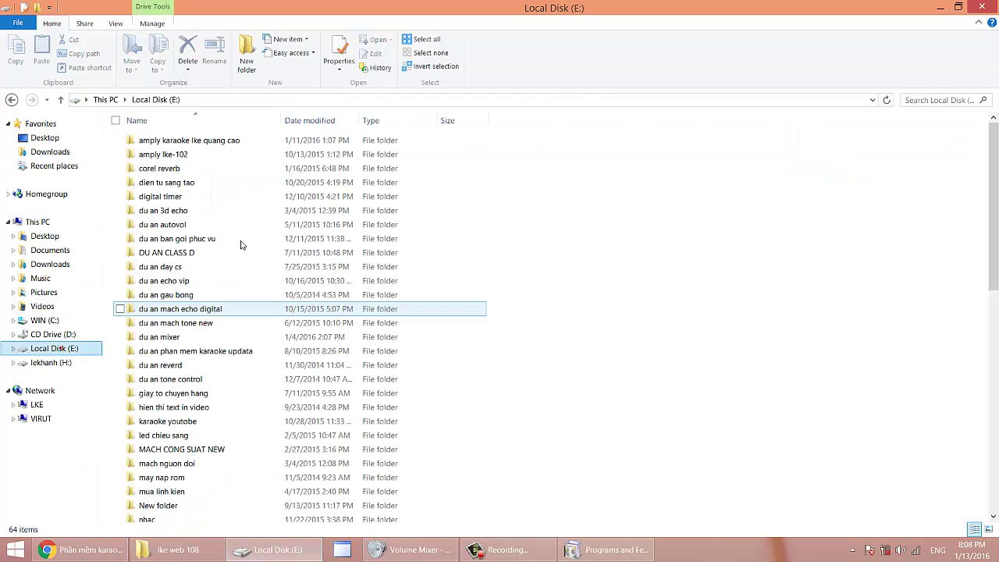
{"action": "double_click", "coordinate": [196, 351]}
{"action": "double_click", "coordinate": [164, 149]}
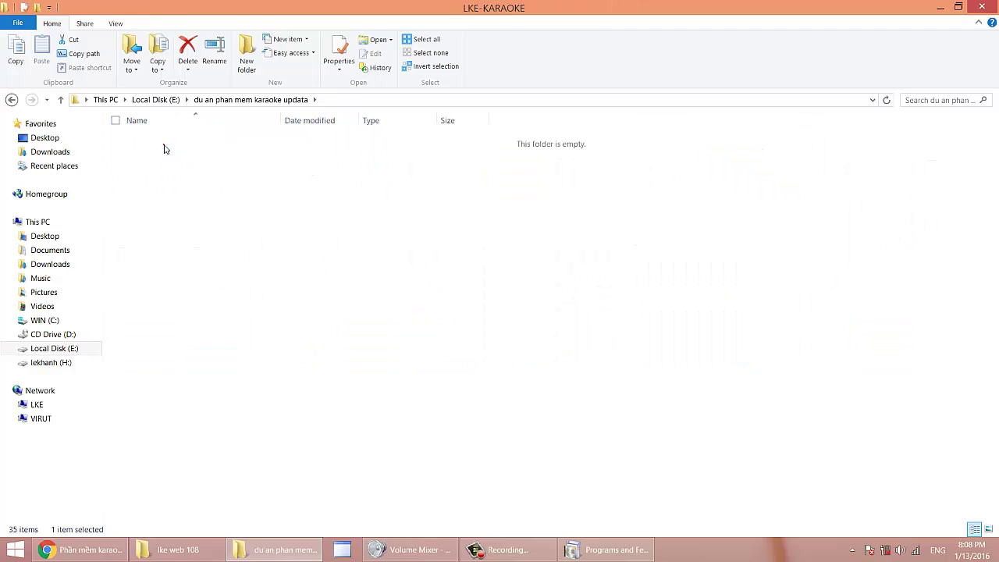
{"action": "double_click", "coordinate": [173, 153]}
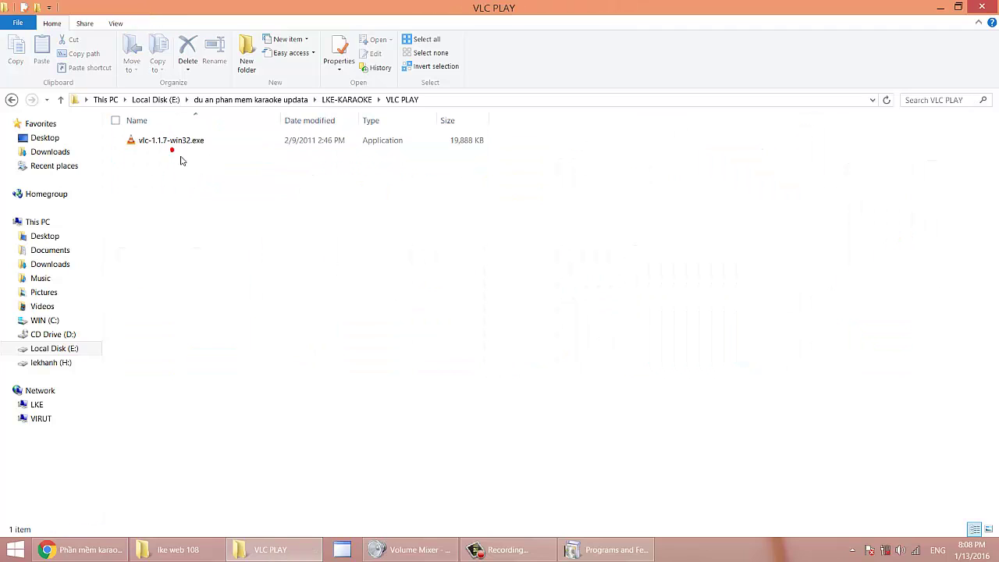
{"action": "left_click", "coordinate": [12, 100]}
{"action": "double_click", "coordinate": [156, 142]}
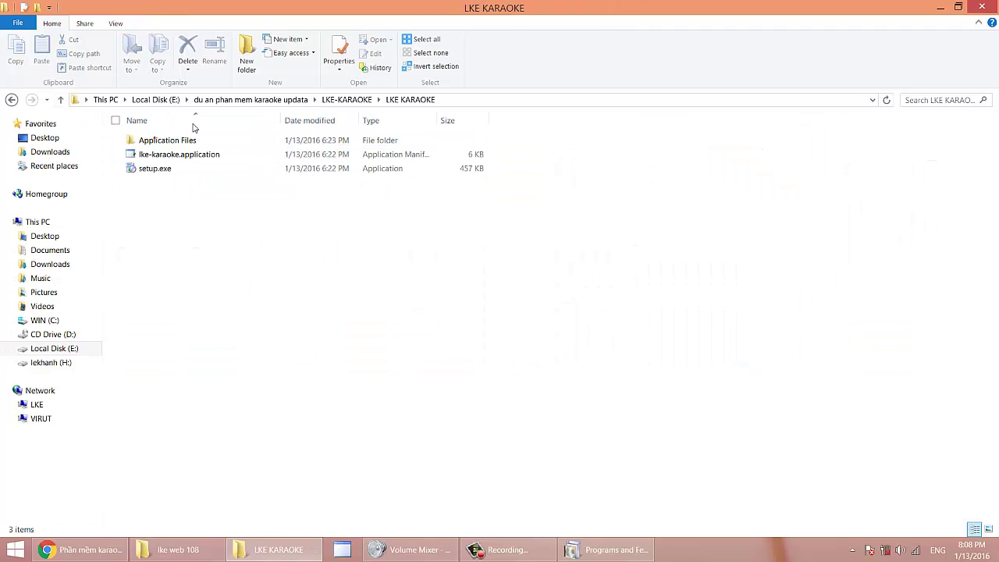
{"action": "double_click", "coordinate": [153, 173]}
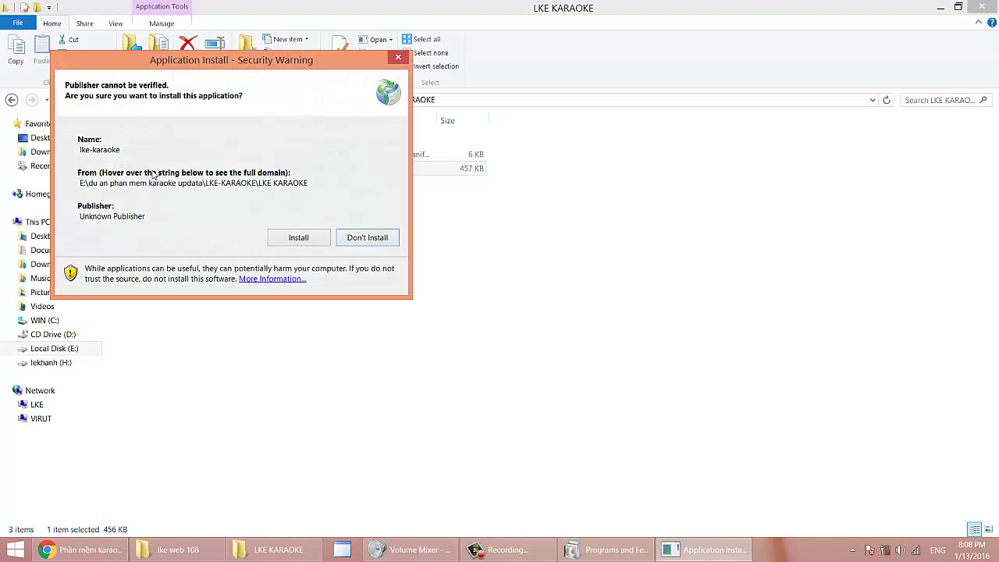
{"action": "left_click", "coordinate": [297, 238]}
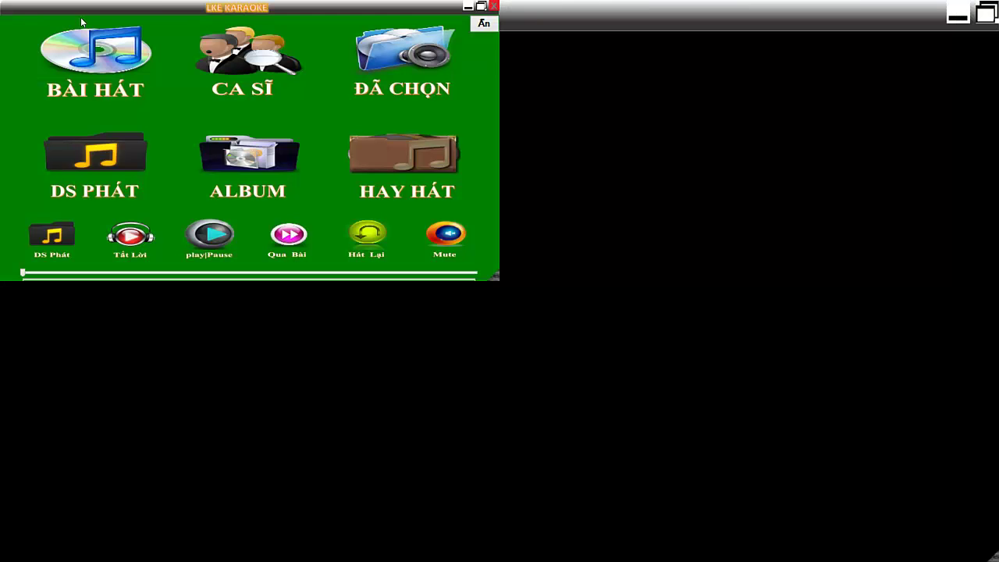
Add the folder C:\DATA_KARAOKE\DU LIEU to the BÀI HÁT song list and look through the songs.
{"action": "left_click", "coordinate": [103, 61]}
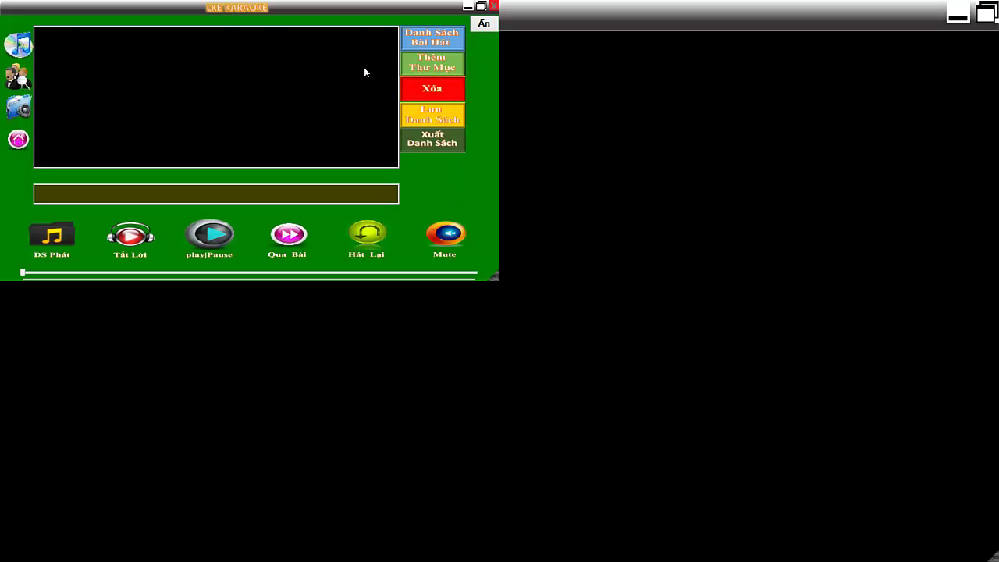
{"action": "left_click", "coordinate": [431, 62]}
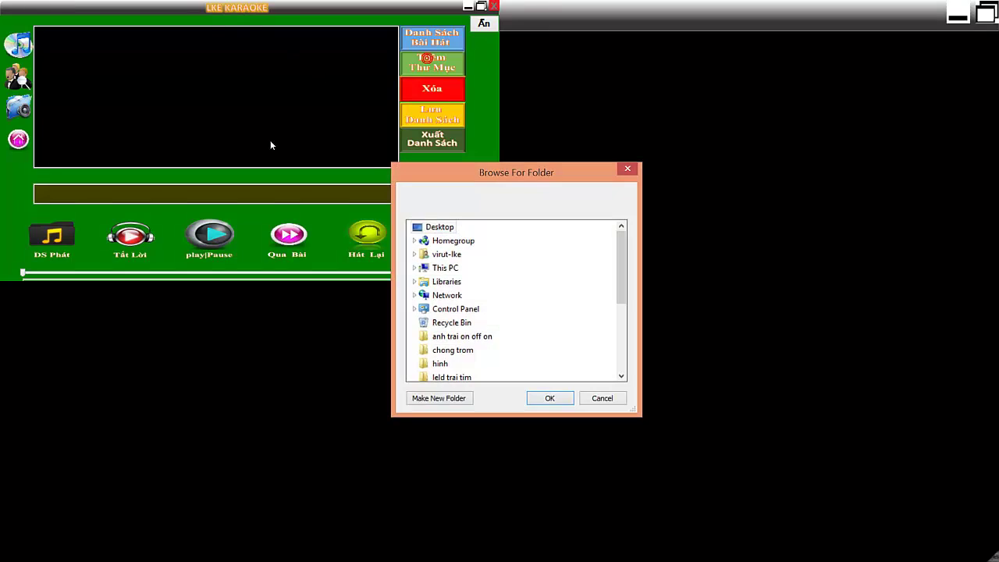
{"action": "left_click", "coordinate": [413, 268]}
{"action": "left_click", "coordinate": [422, 323]}
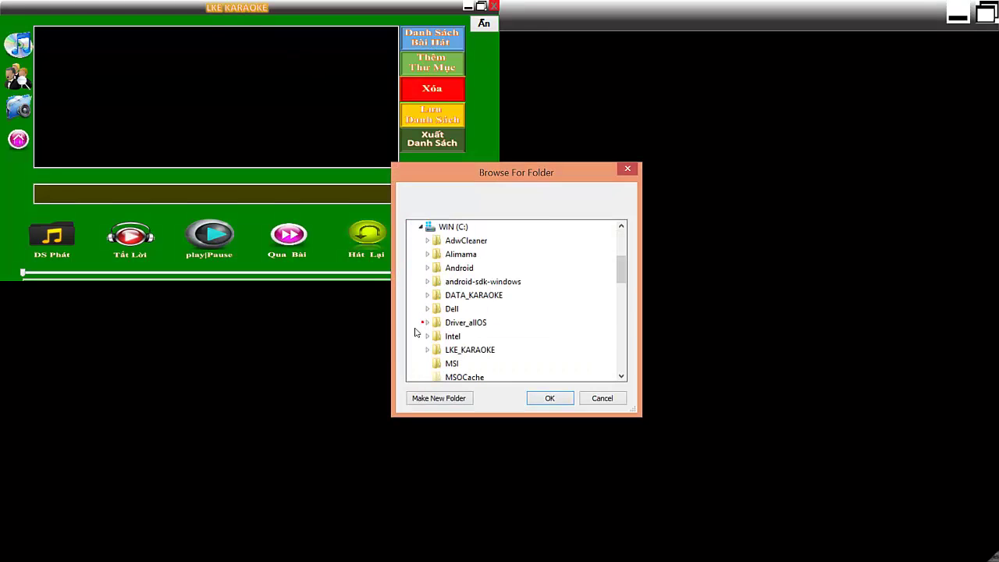
{"action": "left_click", "coordinate": [425, 298]}
{"action": "left_click", "coordinate": [466, 323]}
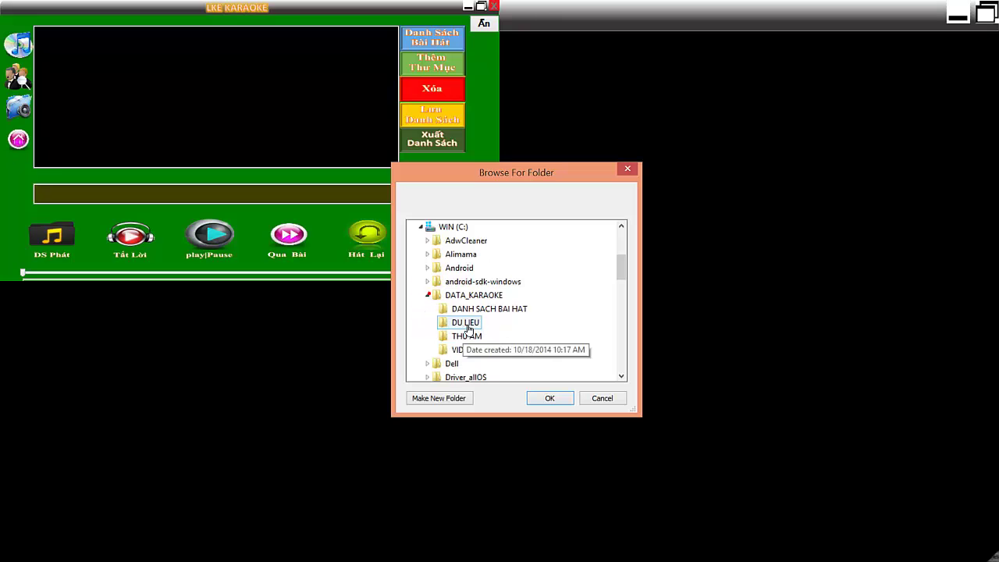
{"action": "left_click", "coordinate": [550, 399]}
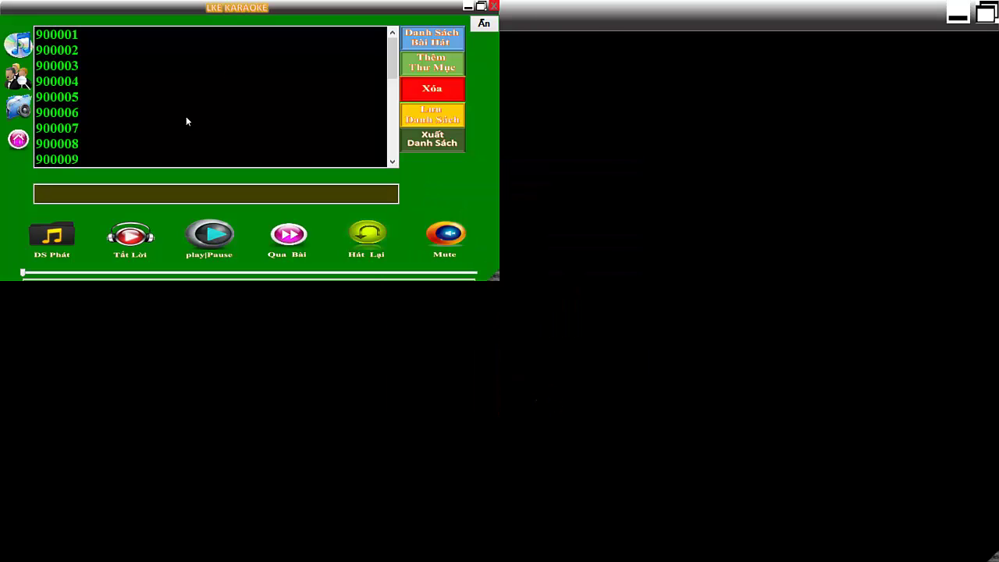
{"action": "scroll", "coordinate": [161, 114], "scroll_direction": "down", "scroll_amount": 6}
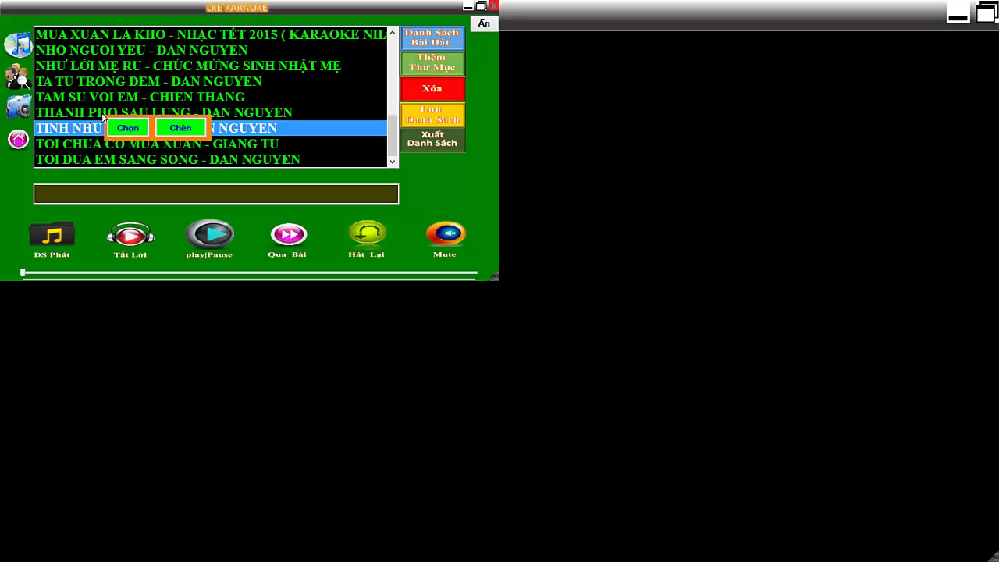